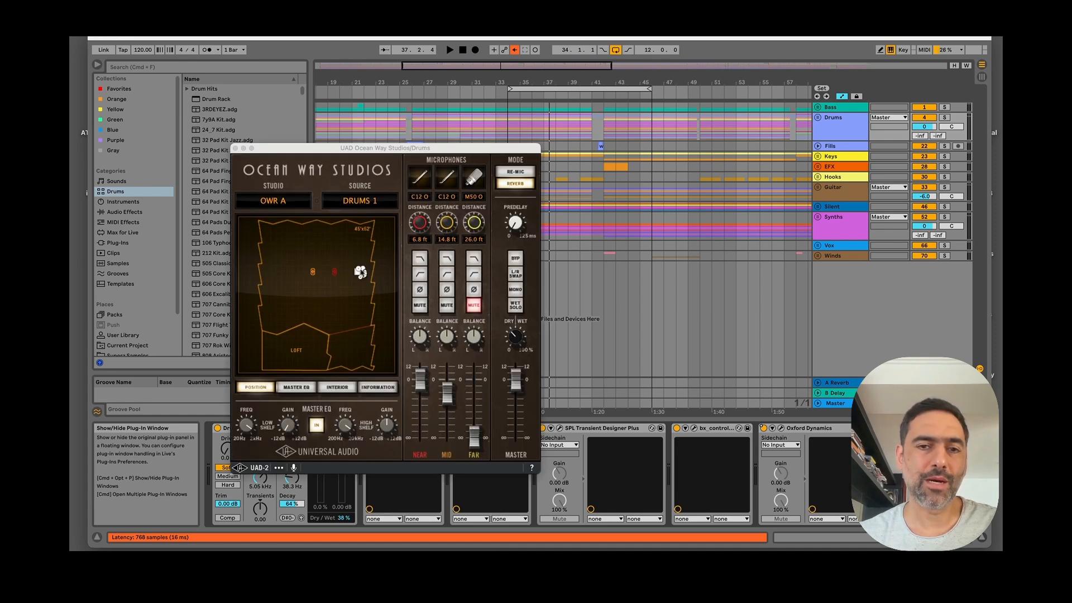
Step: Close the Ocean Way Studios window, examine the tracks inside the Drums group, and collapse the group again
{"action": "left_click", "coordinate": [235, 148]}
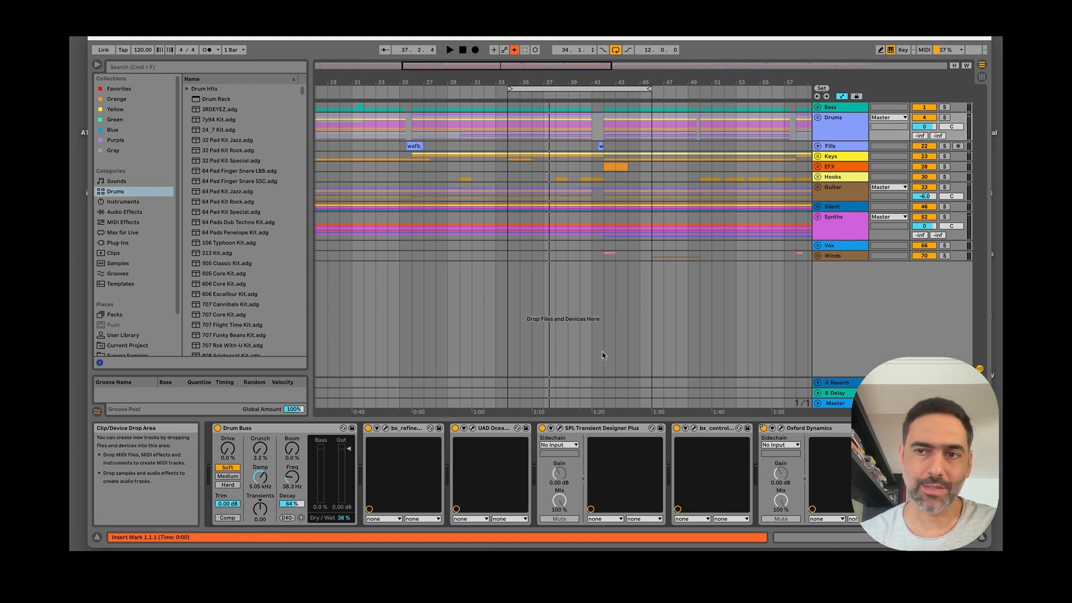
{"action": "left_click", "coordinate": [818, 121]}
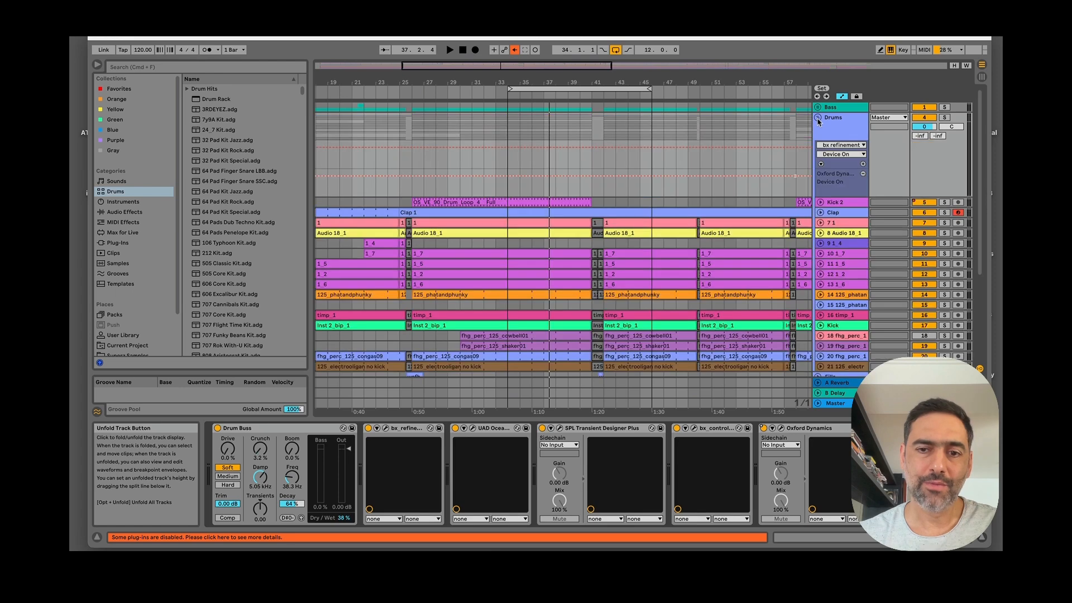
{"action": "scroll", "coordinate": [733, 263], "scroll_direction": "down", "scroll_amount": 3}
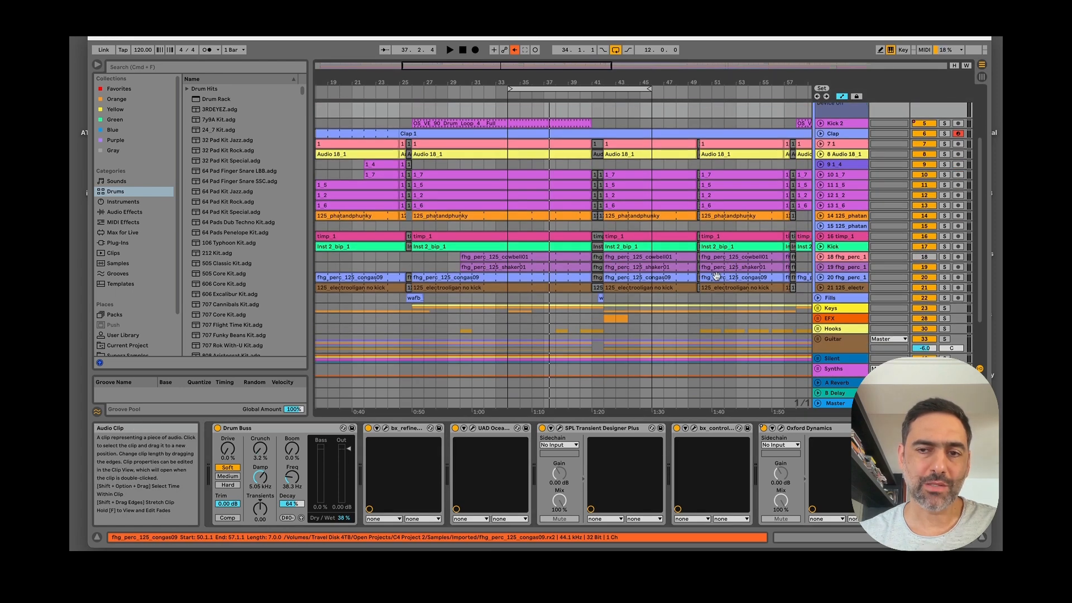
{"action": "scroll", "coordinate": [722, 252], "scroll_direction": "up", "scroll_amount": 3}
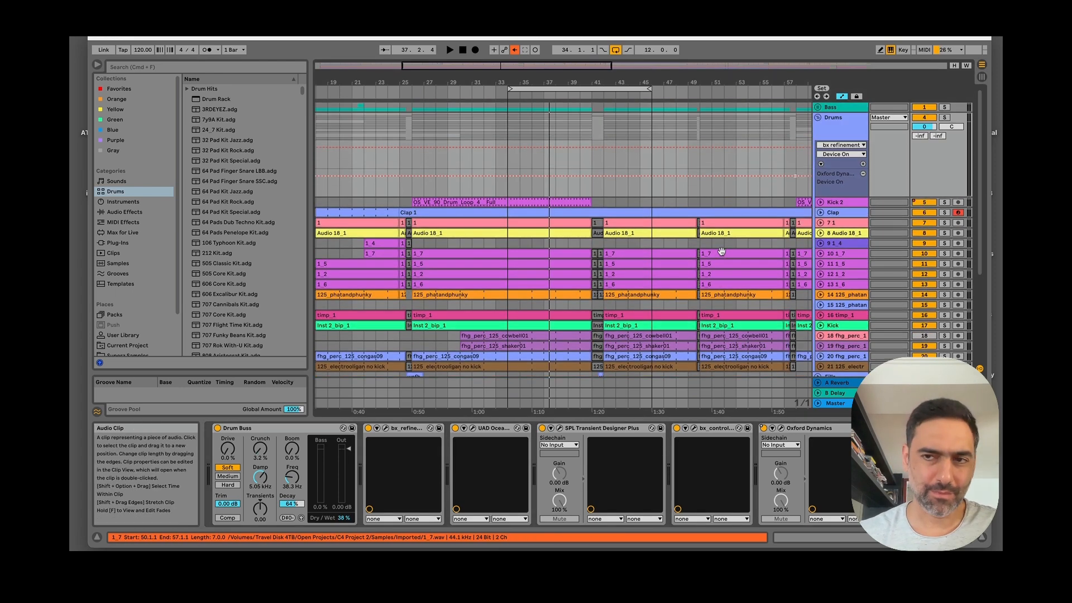
{"action": "left_click", "coordinate": [817, 118]}
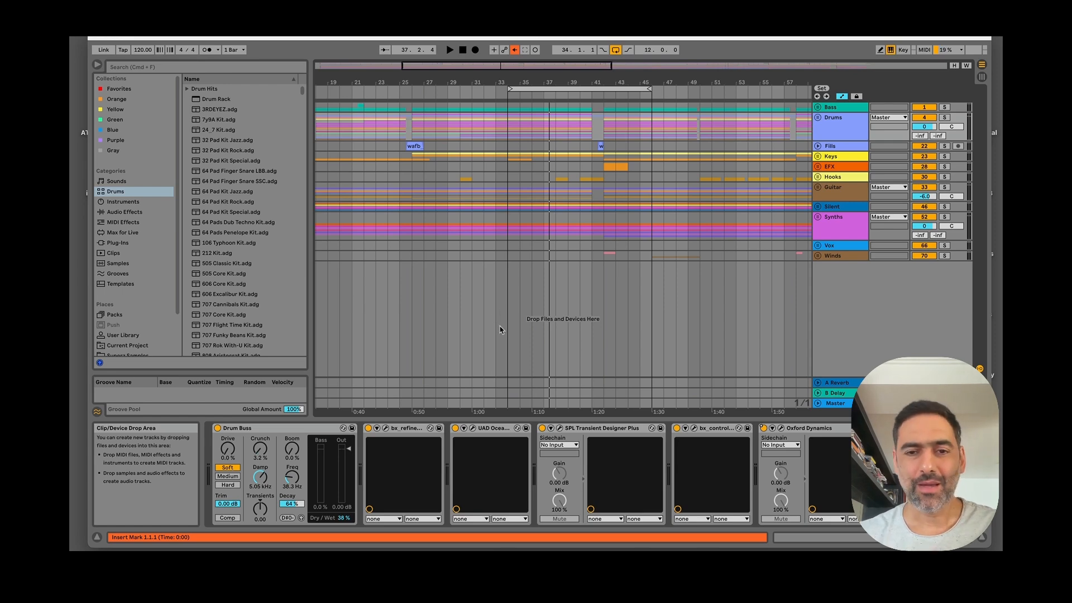
Step: Play from bar 34 and compare the drums with UAD Ocean Way Studios bypassed and active, stopping playback at the end
{"action": "left_click", "coordinate": [508, 94]}
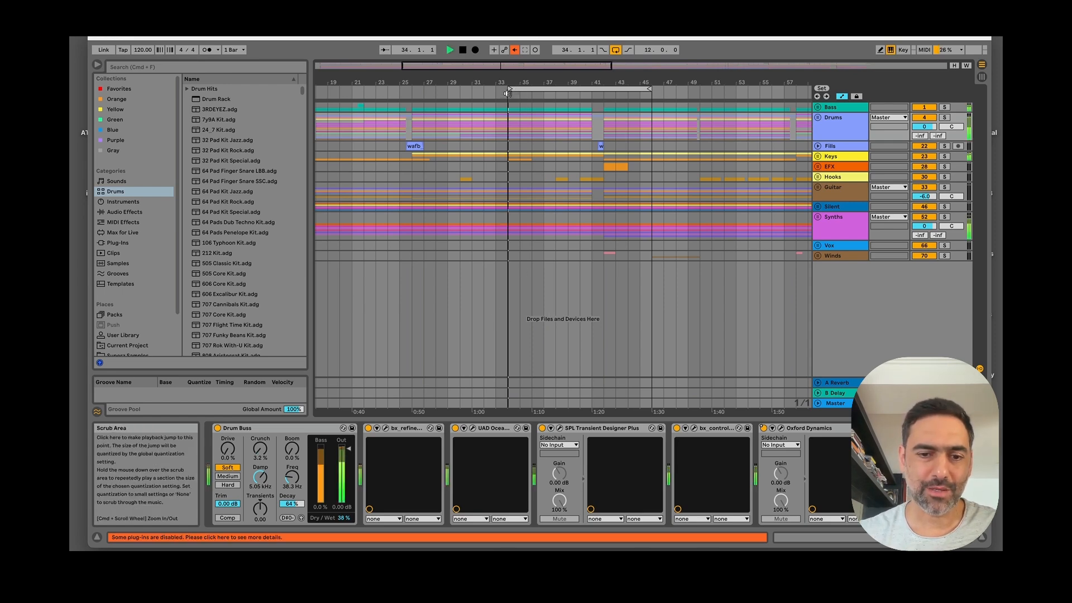
{"action": "left_click", "coordinate": [456, 429]}
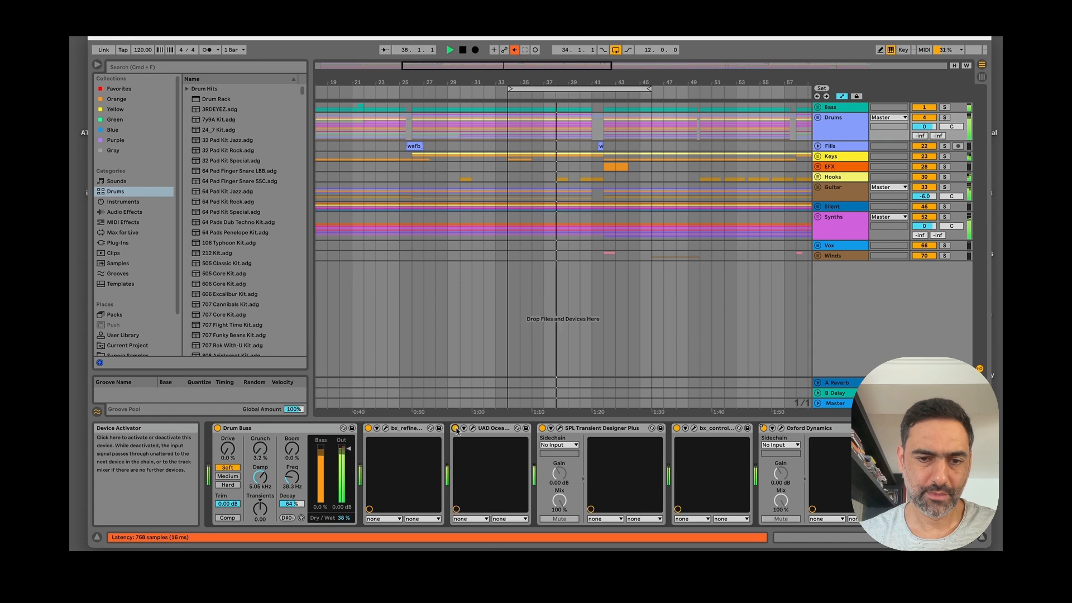
{"action": "left_click", "coordinate": [456, 429]}
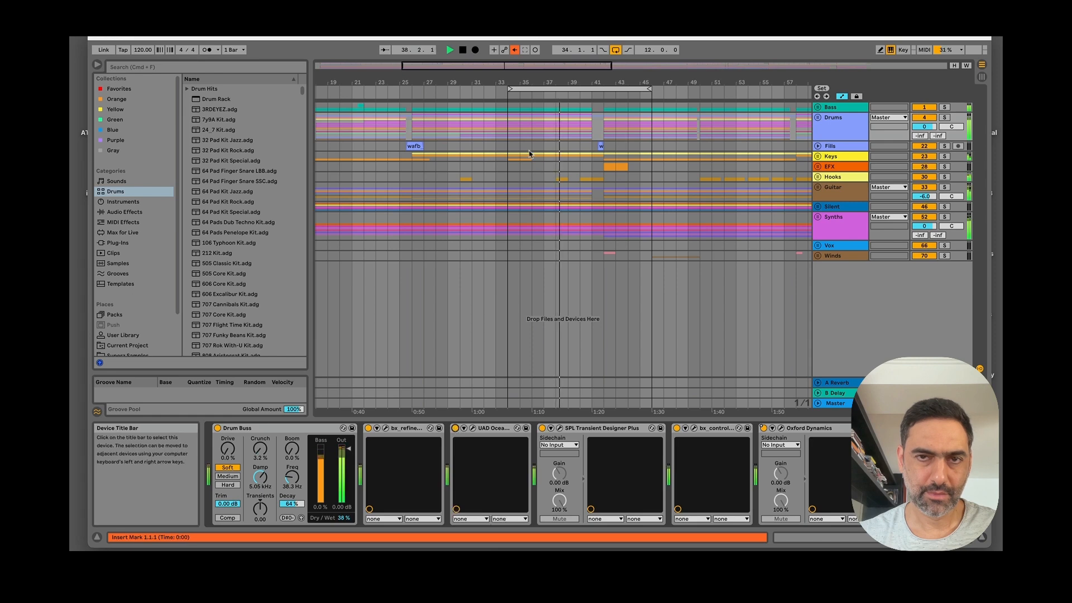
{"action": "left_click", "coordinate": [465, 51]}
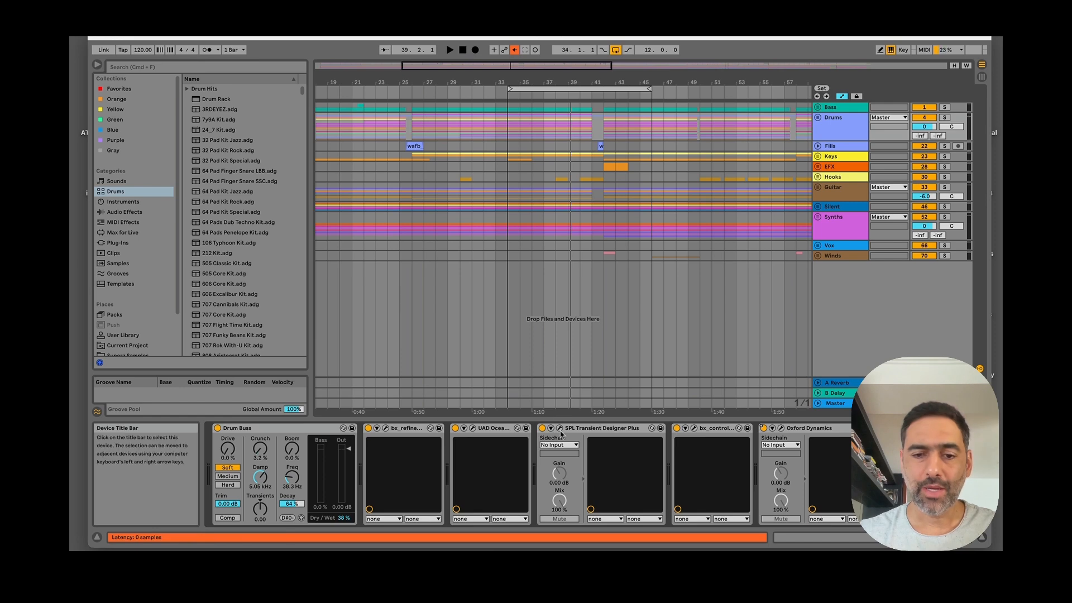
Step: Examine the SPL Transient Designer Plus settings on the Drums group and close the plug-in window
{"action": "left_click", "coordinate": [561, 430]}
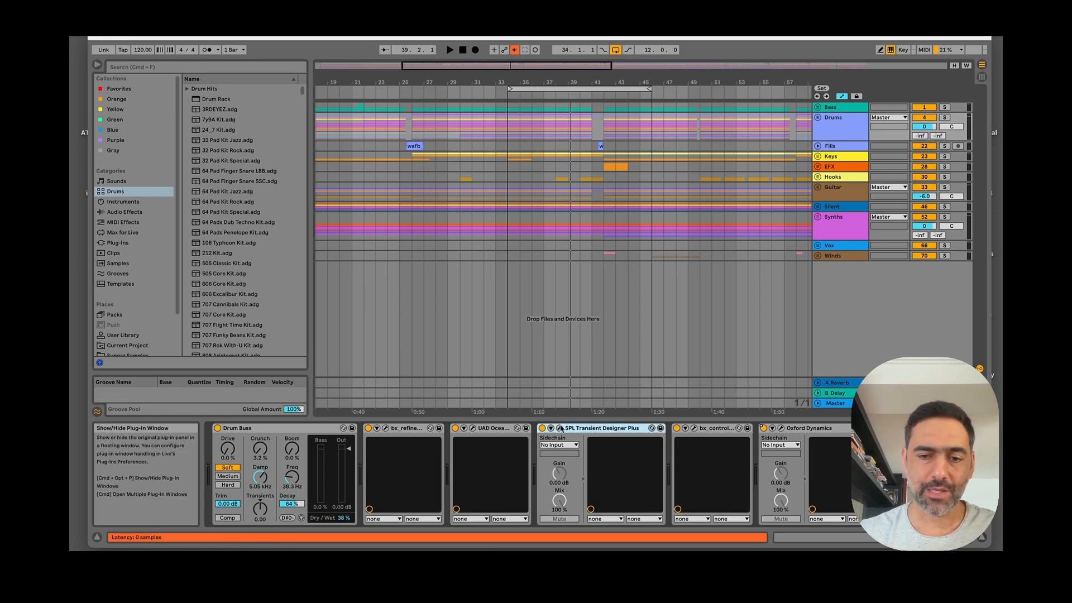
{"action": "left_click", "coordinate": [560, 428]}
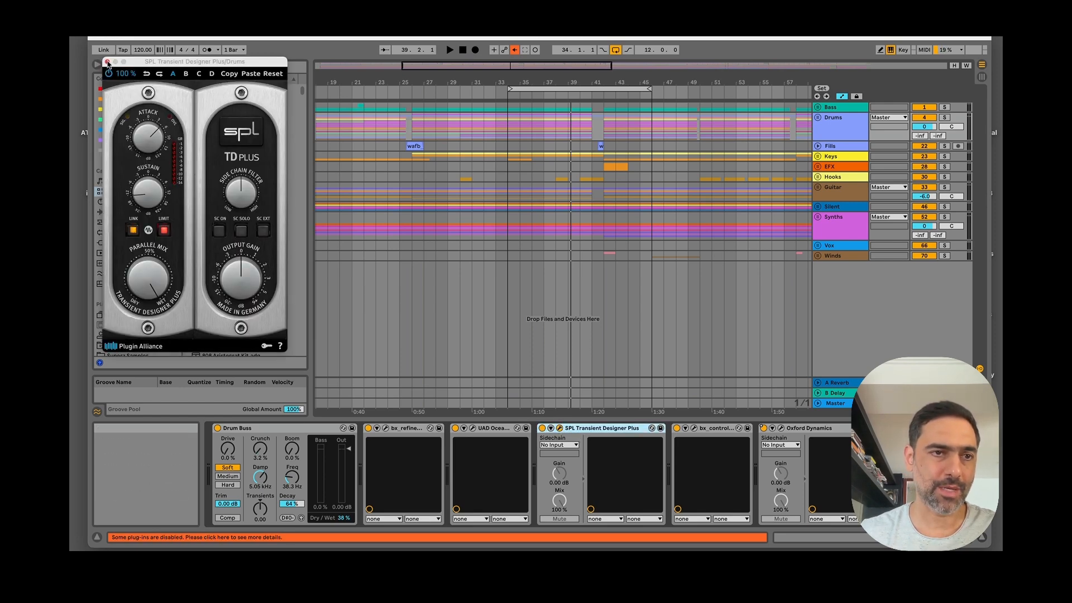
{"action": "left_click", "coordinate": [108, 63]}
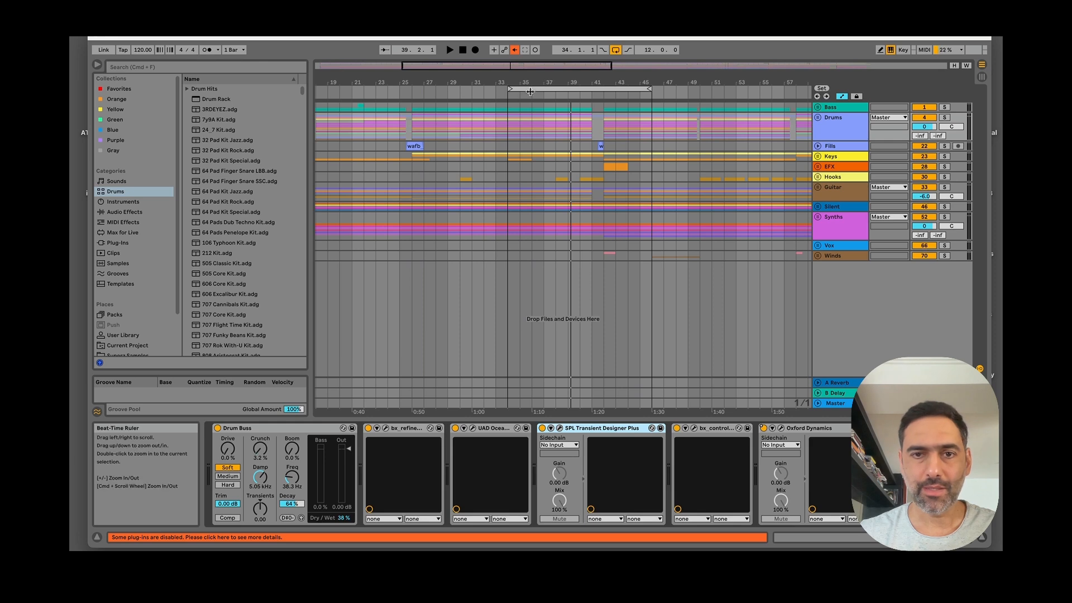
Step: Play from bar 34, compare the drums with the SPL Transient Designer Plus device deactivated and active, and stop playback
{"action": "left_click", "coordinate": [506, 95]}
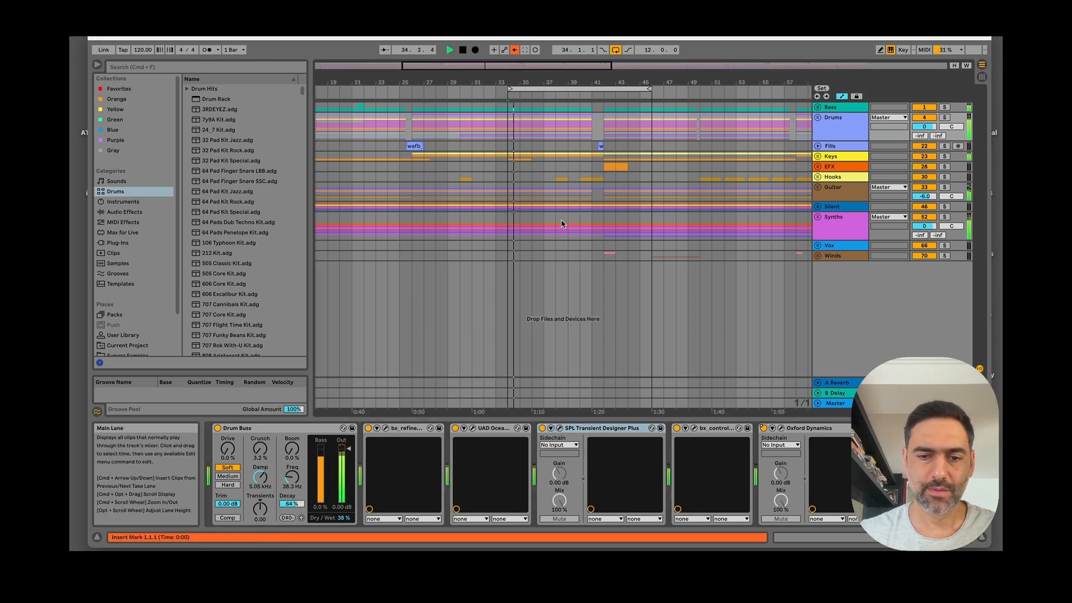
{"action": "left_click", "coordinate": [542, 428]}
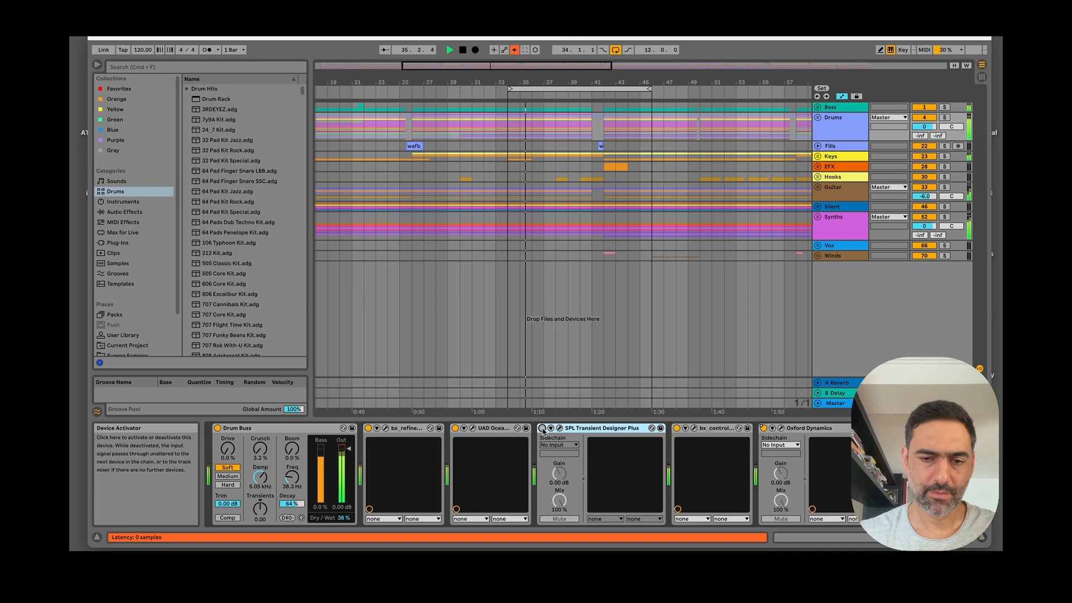
{"action": "left_click", "coordinate": [542, 428]}
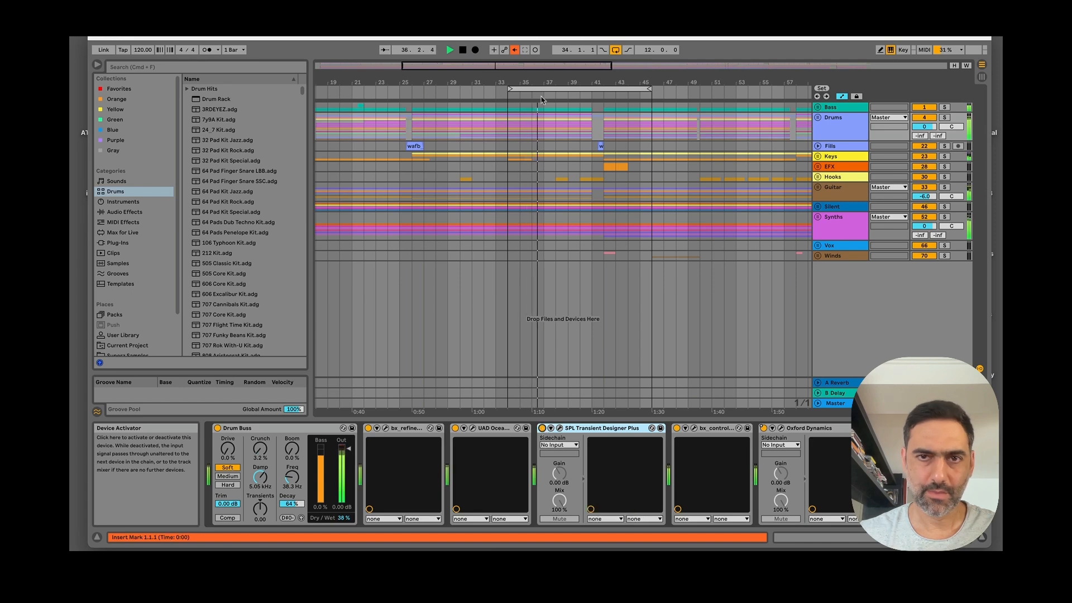
{"action": "left_click", "coordinate": [463, 50]}
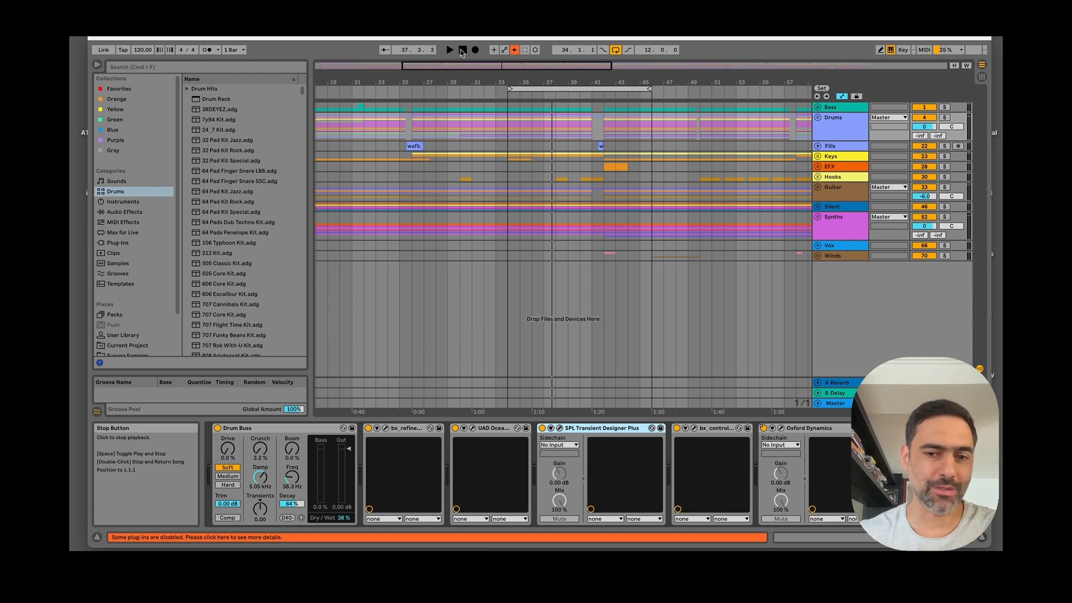
{"action": "left_click", "coordinate": [462, 50]}
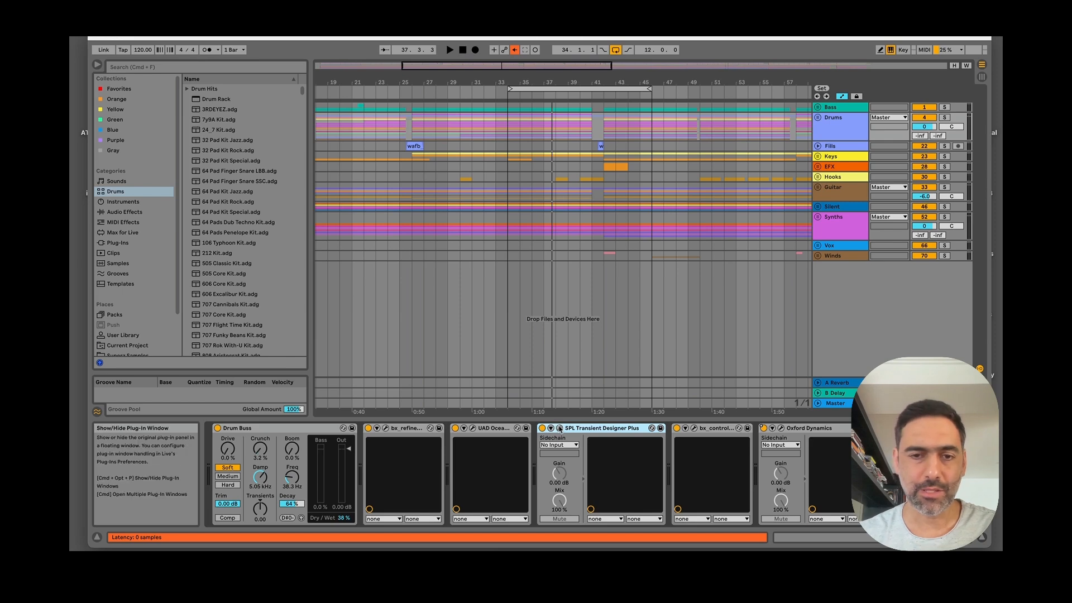
Step: Audition the SPL Transient Designer Plus using the power switch in its own window, closing the window and stopping playback at the end
{"action": "left_click", "coordinate": [559, 427]}
{"action": "key", "text": "space"}
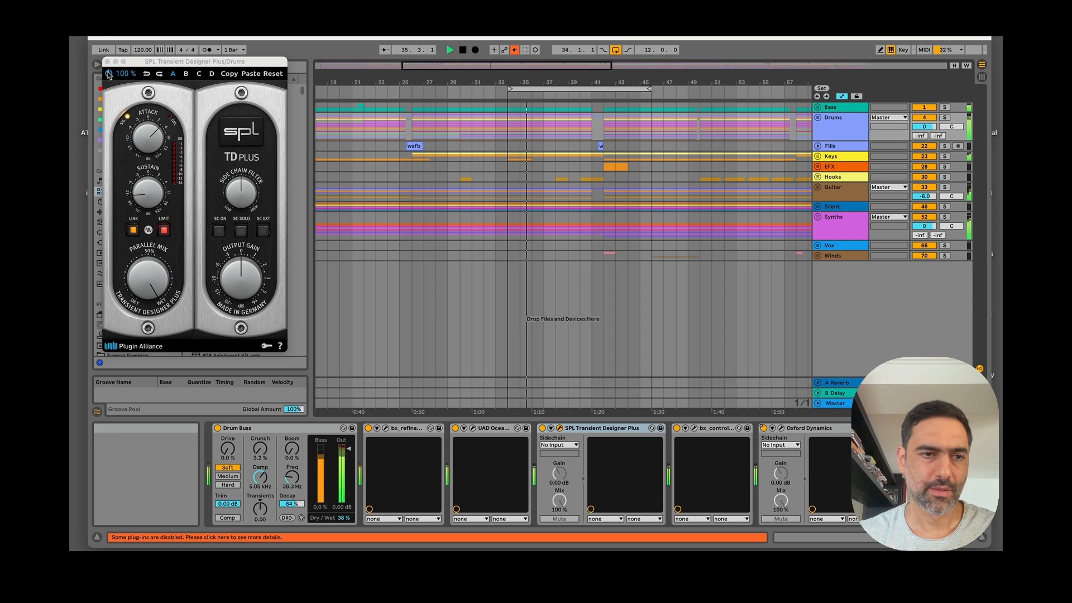
{"action": "left_click", "coordinate": [109, 75]}
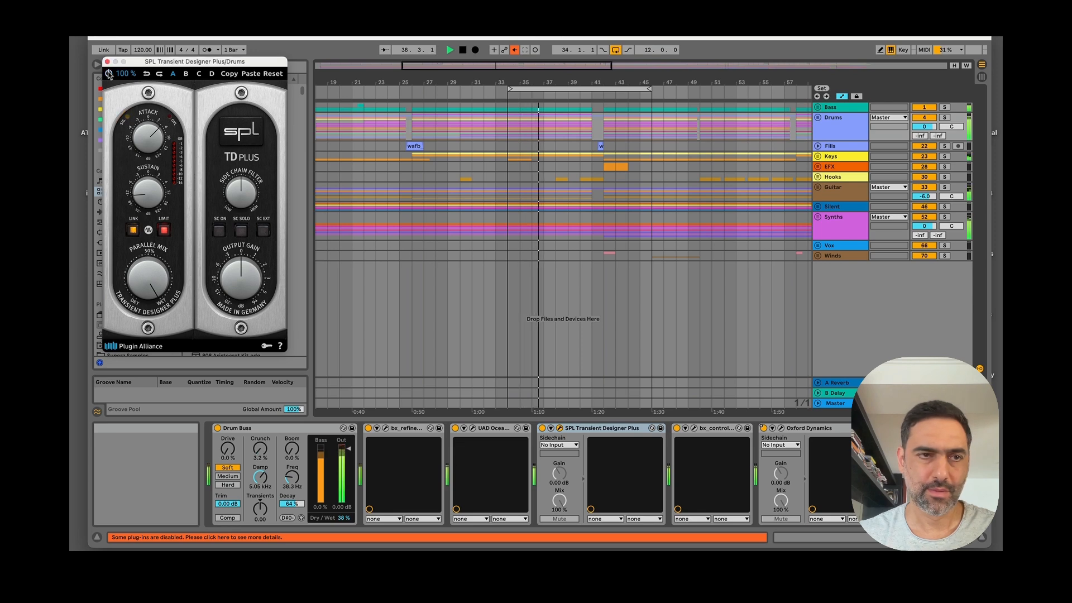
{"action": "left_click", "coordinate": [107, 62]}
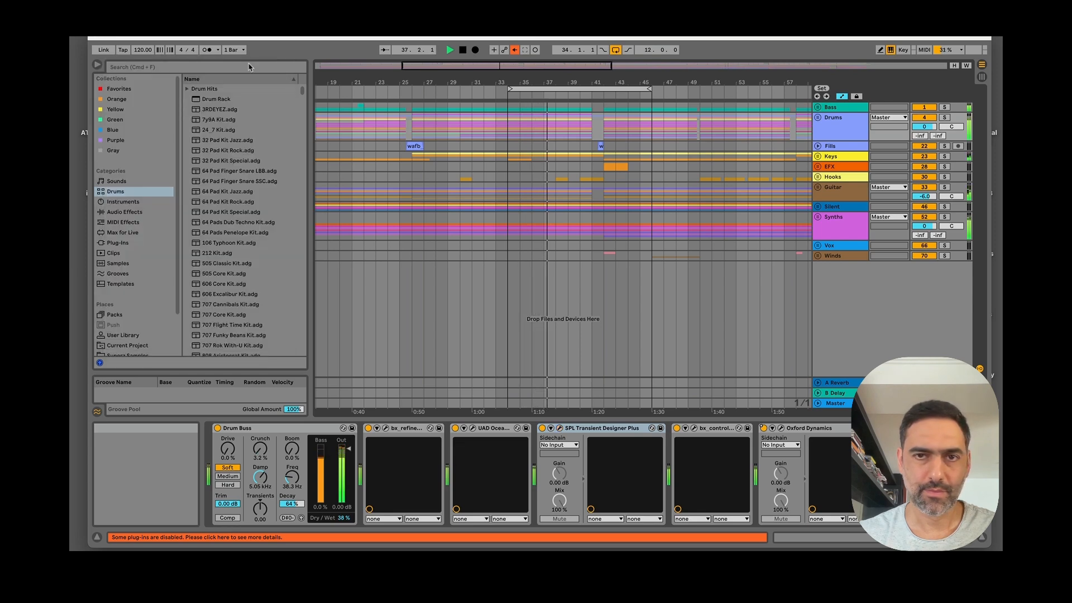
{"action": "left_click", "coordinate": [463, 50]}
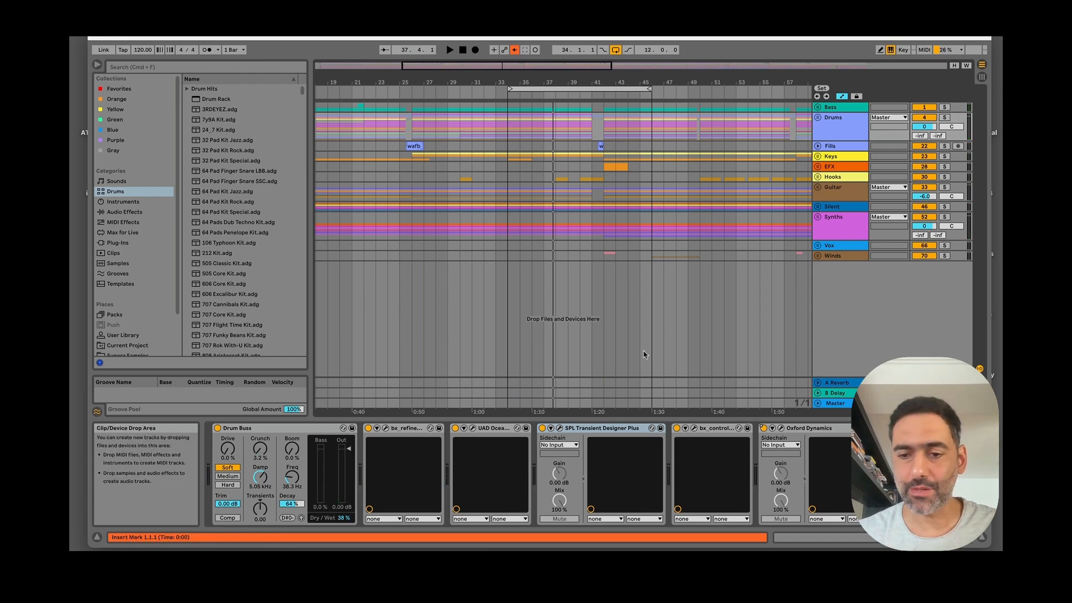
Step: Review the bx_control V2 settings and compare the drums from bar 34 with the device deactivated and active
{"action": "left_click", "coordinate": [694, 429]}
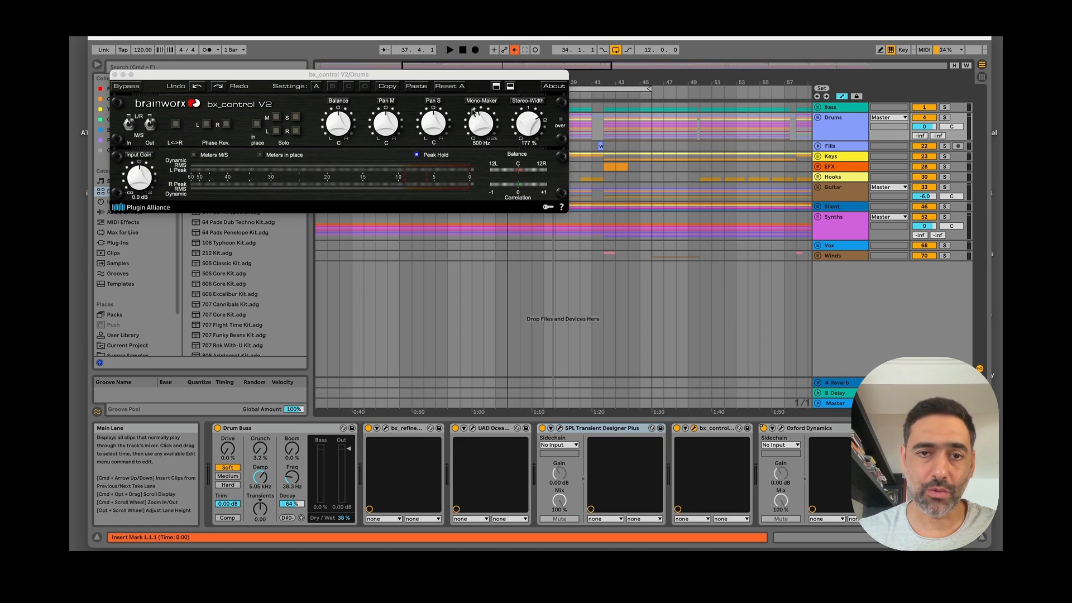
{"action": "left_click", "coordinate": [115, 74]}
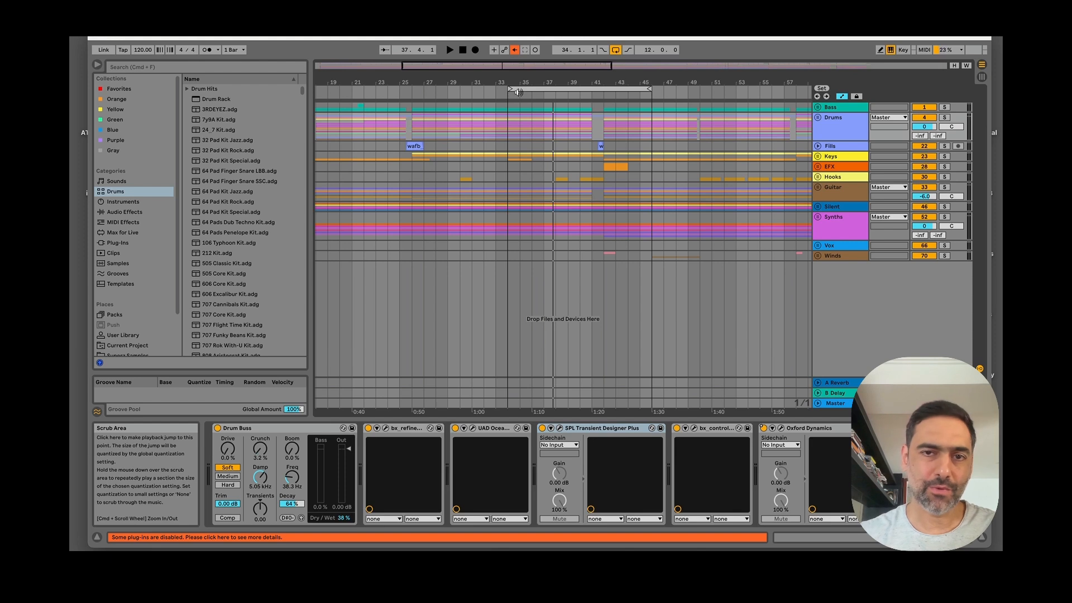
{"action": "left_click", "coordinate": [511, 95]}
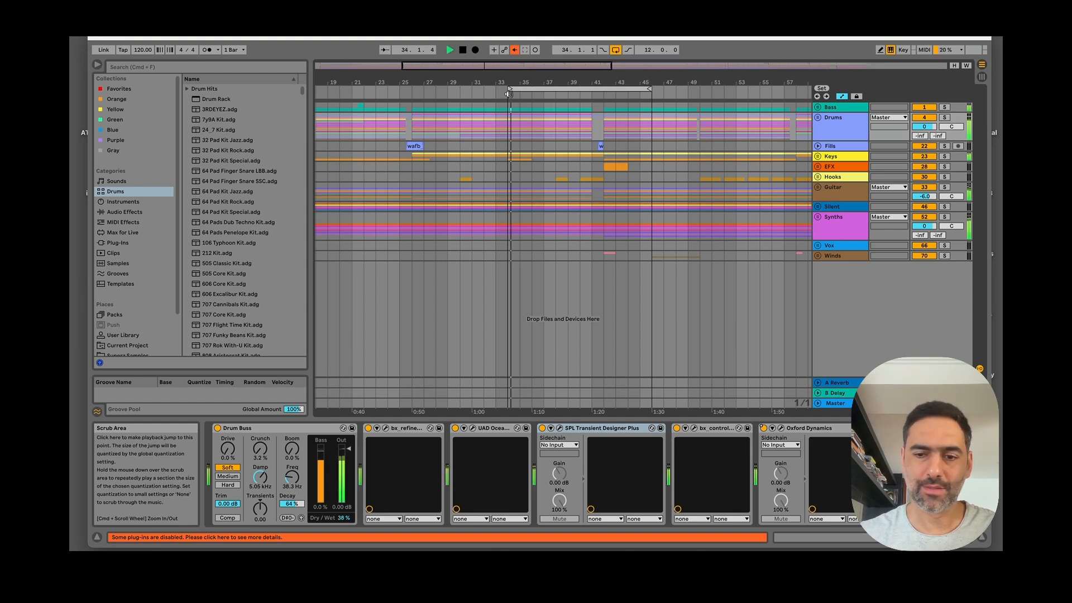
{"action": "left_click", "coordinate": [676, 428]}
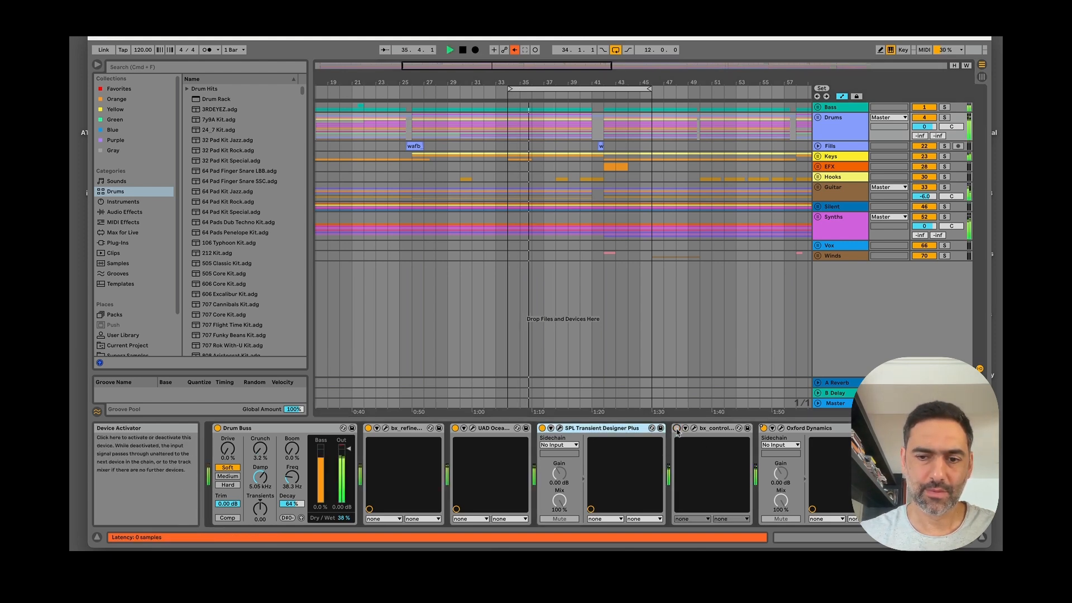
{"action": "left_click", "coordinate": [676, 428]}
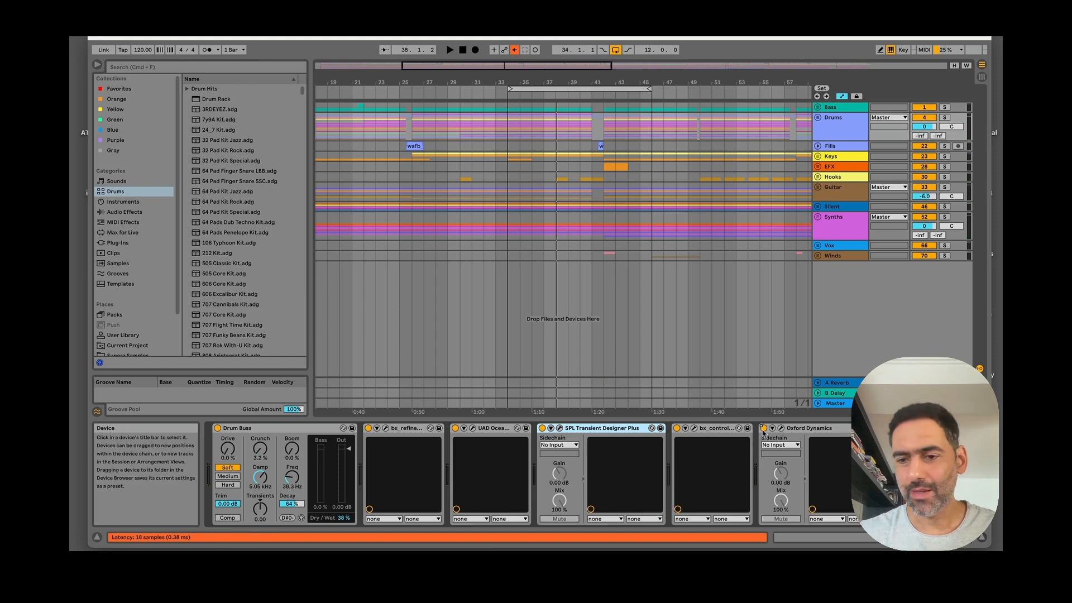
{"action": "left_click", "coordinate": [462, 49]}
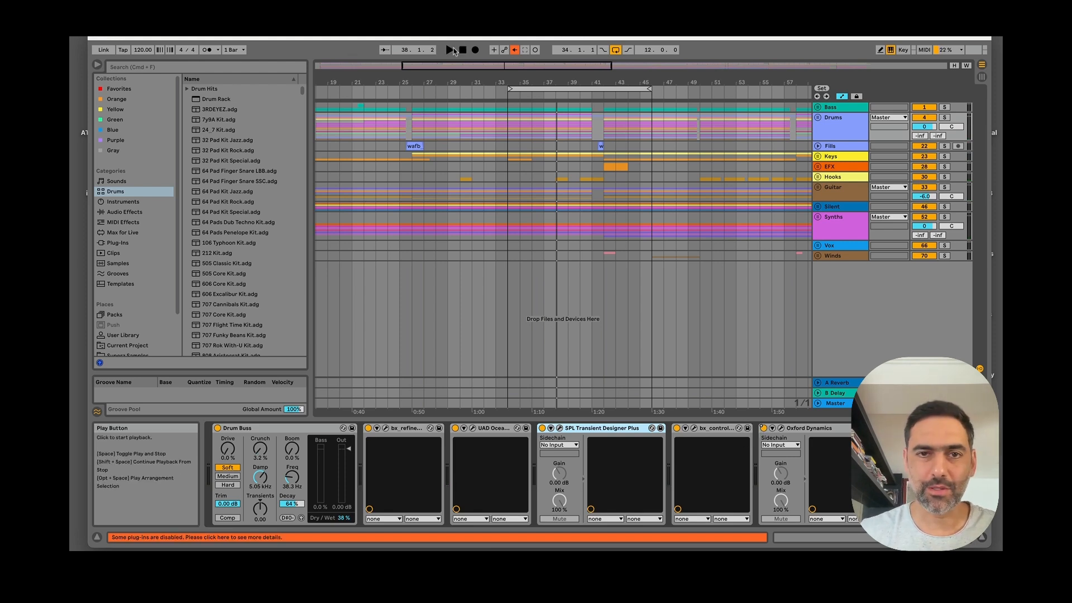
Step: Restart playback, jump to bar 34 to listen briefly to the loop, and stop it
{"action": "left_click", "coordinate": [450, 49]}
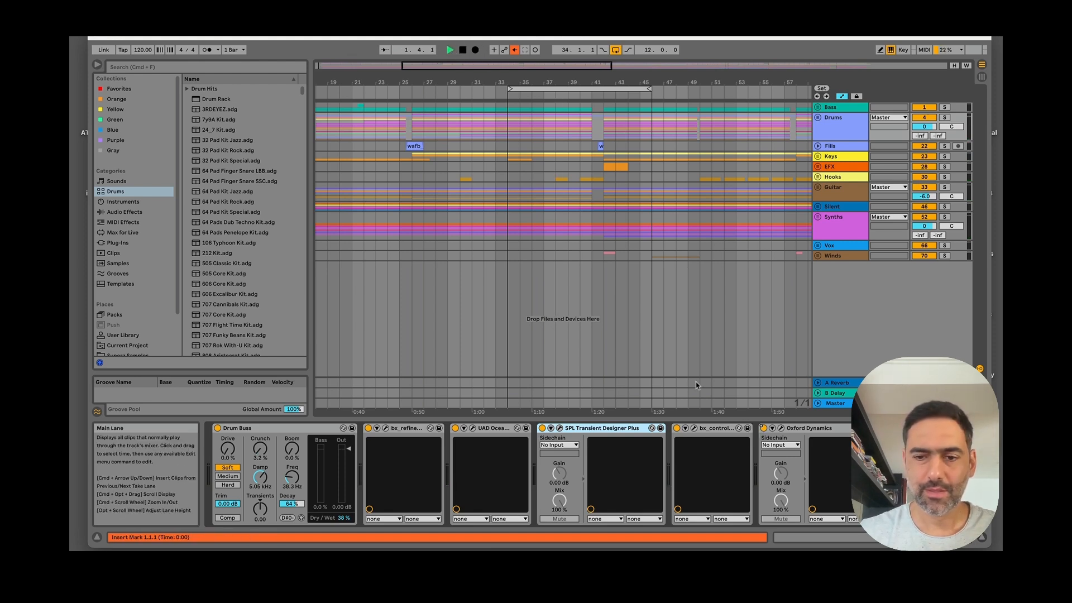
{"action": "left_click", "coordinate": [507, 98]}
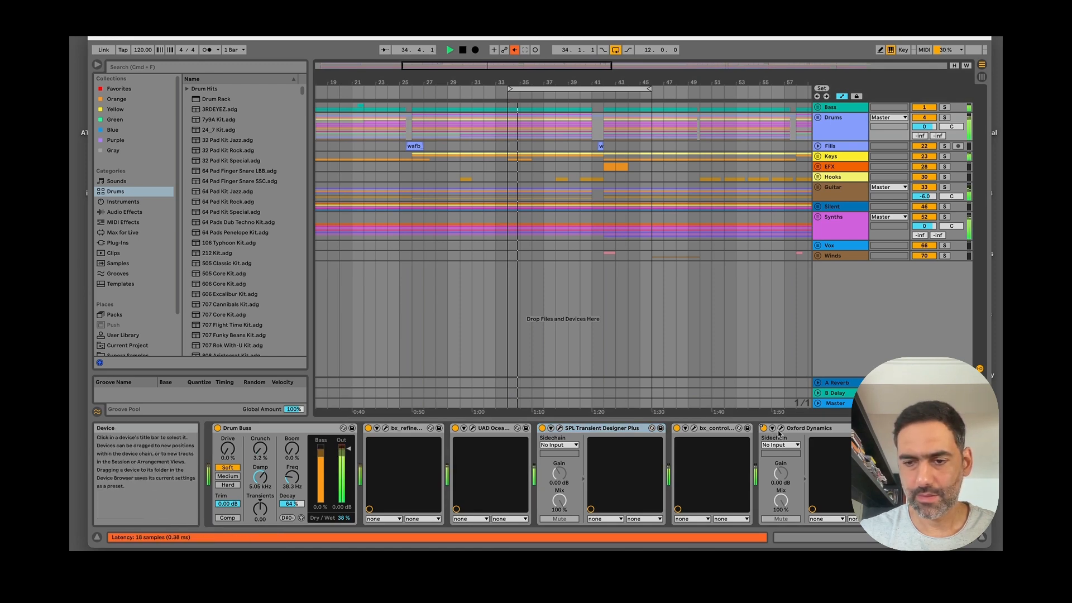
{"action": "left_click", "coordinate": [462, 49]}
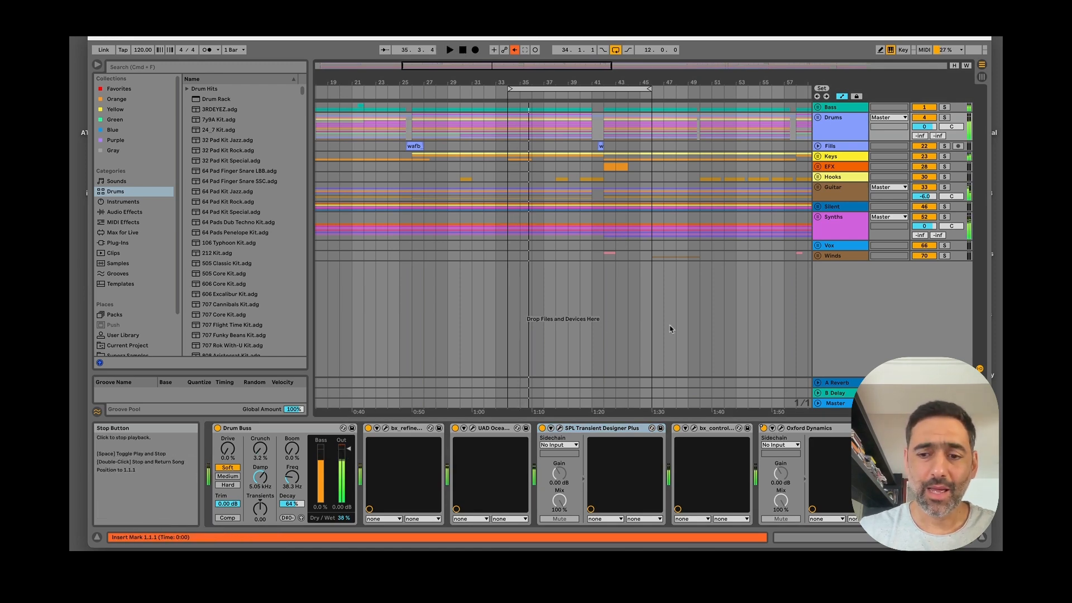
Step: Open the Oxford Dynamics plug-in on the Drums group and move its window clear of the device chain to view the Expander settings
{"action": "left_click", "coordinate": [781, 428]}
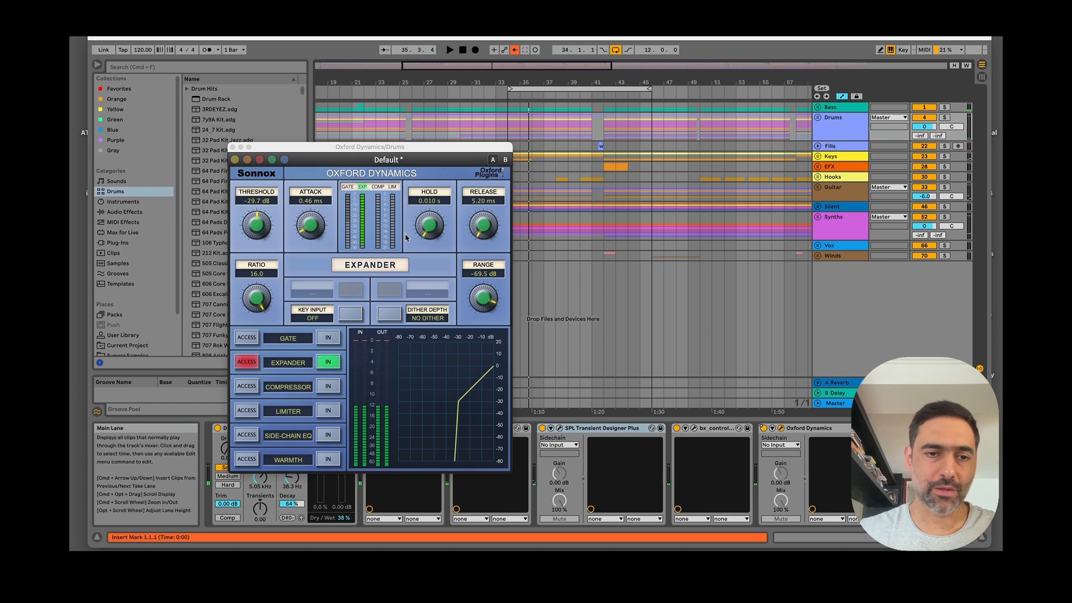
{"action": "left_click", "coordinate": [352, 159]}
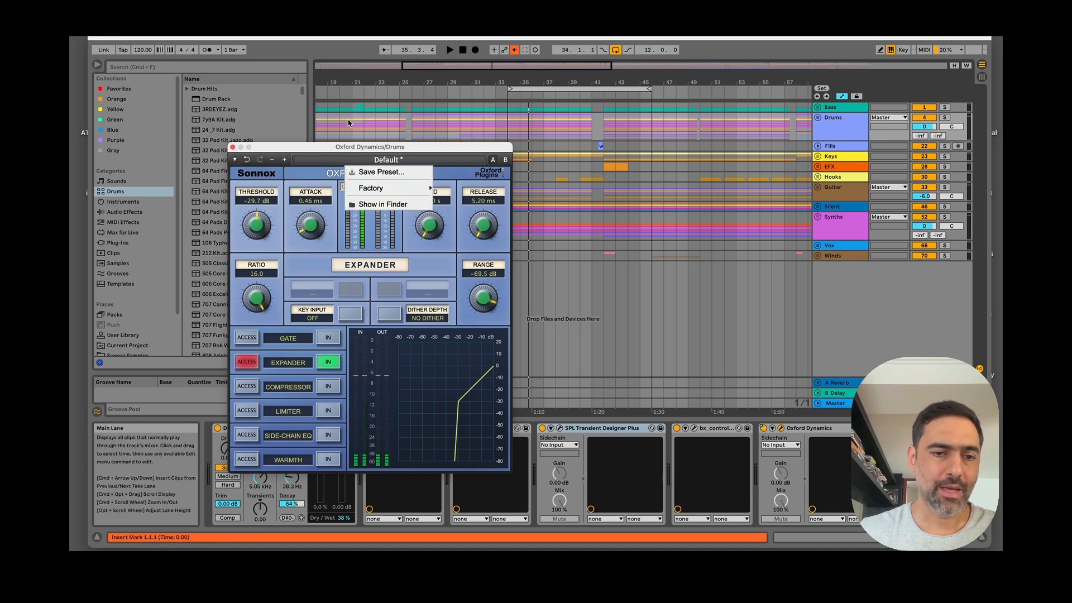
{"action": "left_click_drag", "start_coordinate": [310, 147], "coordinate": [294, 102]}
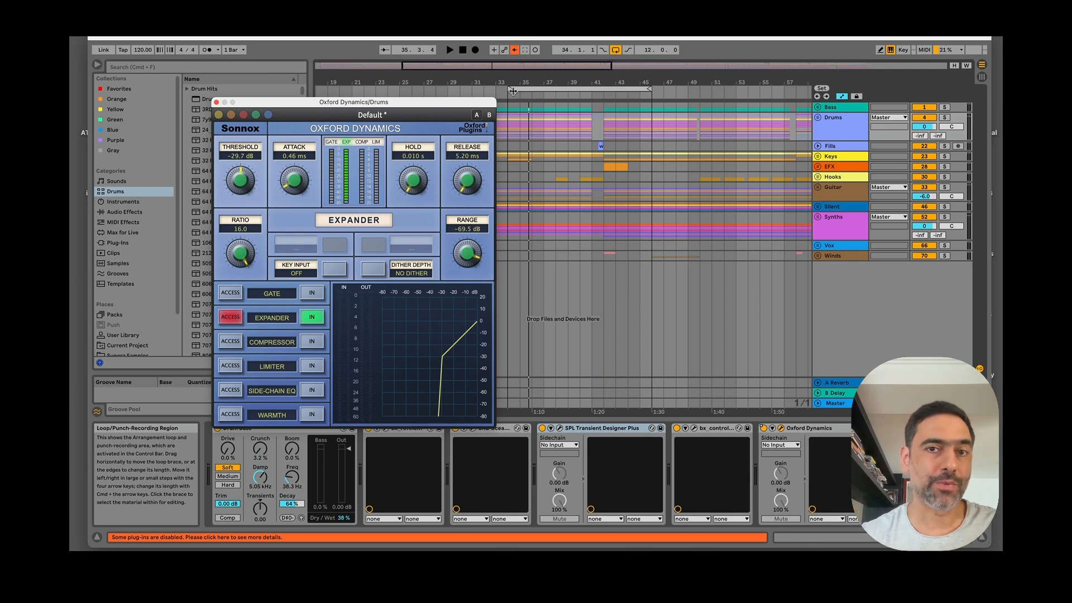
Step: Play from bar 34, compare the drums with the Oxford Dynamics Expander off and on, stop playback, and hide the plug-in window
{"action": "left_click", "coordinate": [509, 92]}
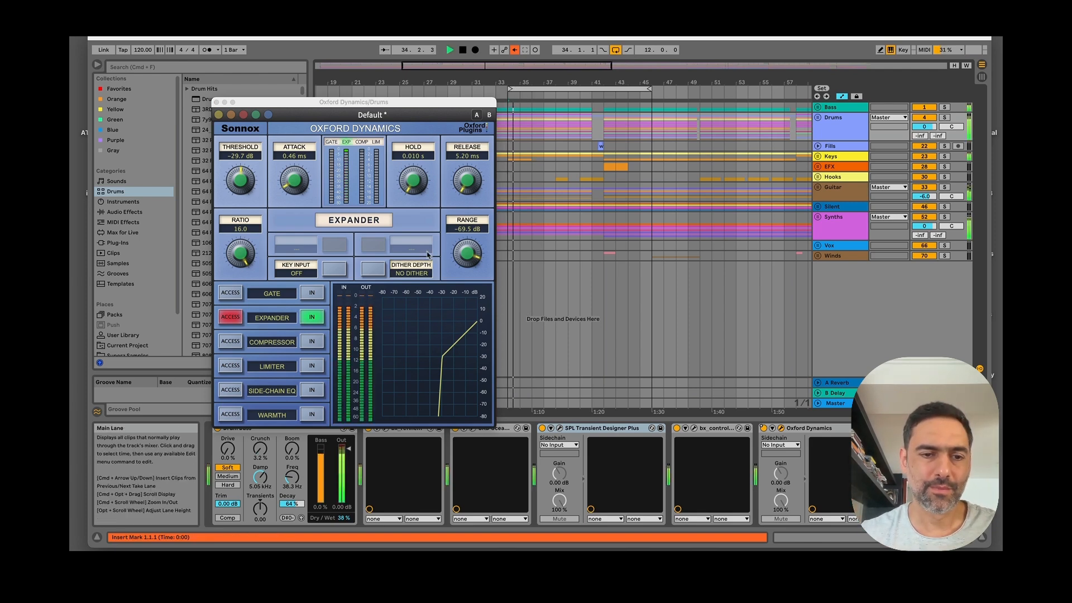
{"action": "left_click", "coordinate": [313, 317]}
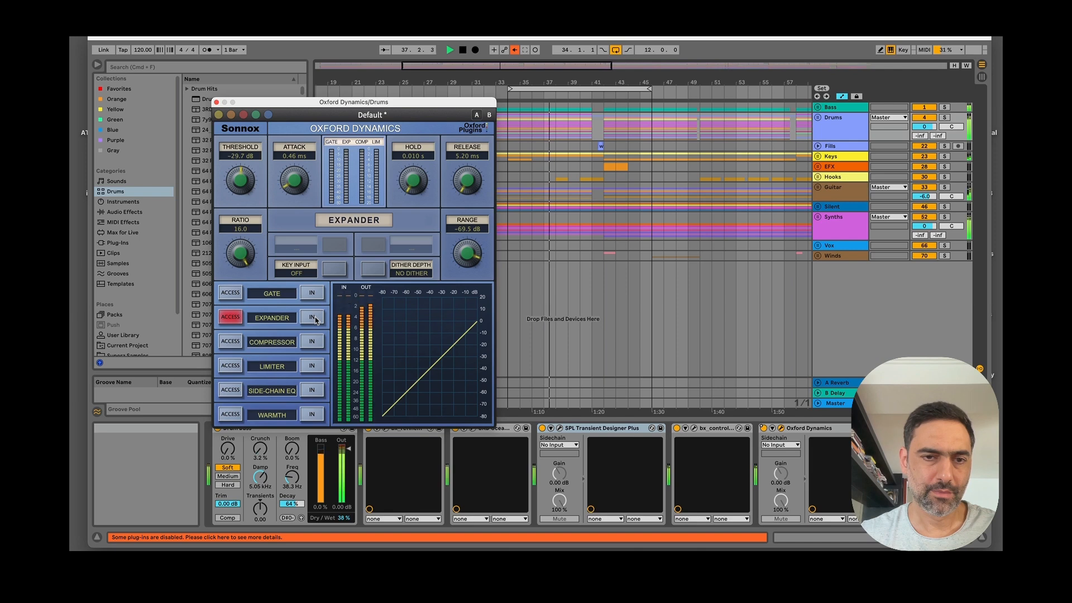
{"action": "left_click", "coordinate": [312, 318]}
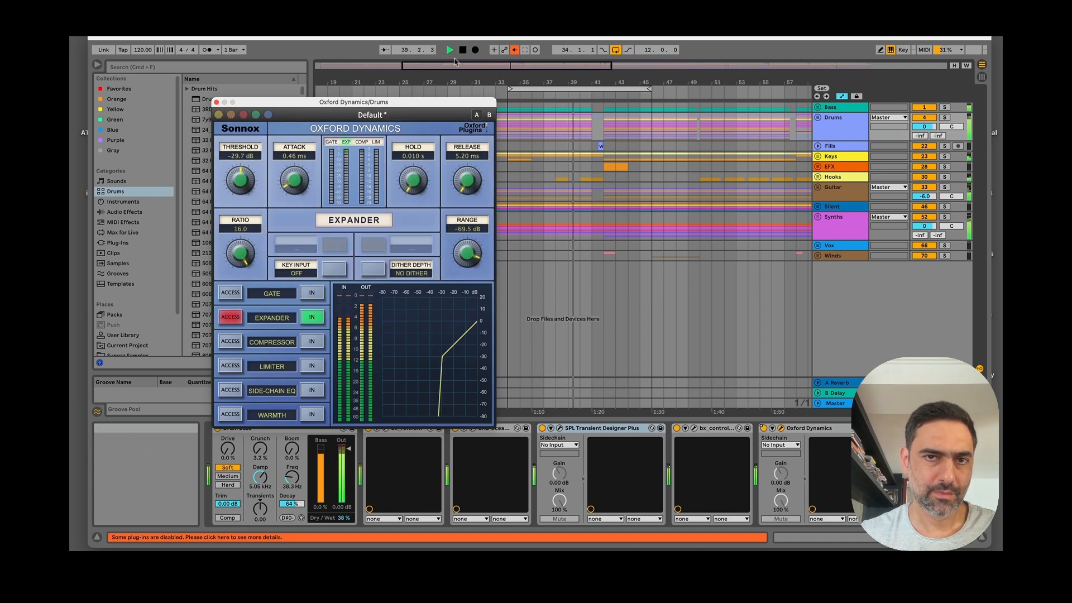
{"action": "left_click", "coordinate": [466, 51]}
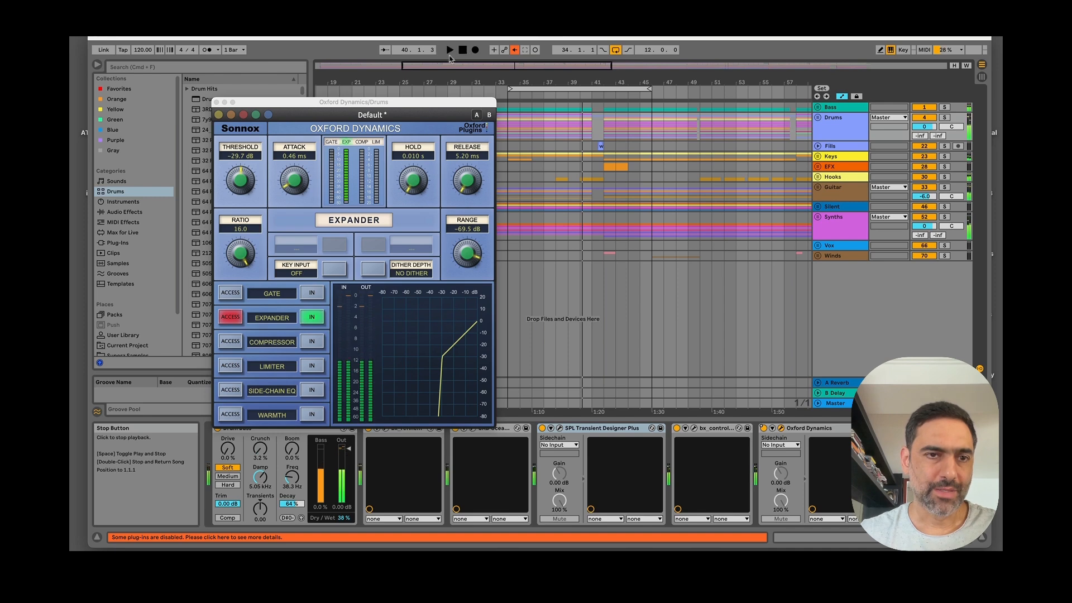
{"action": "key", "text": "super+alt+p"}
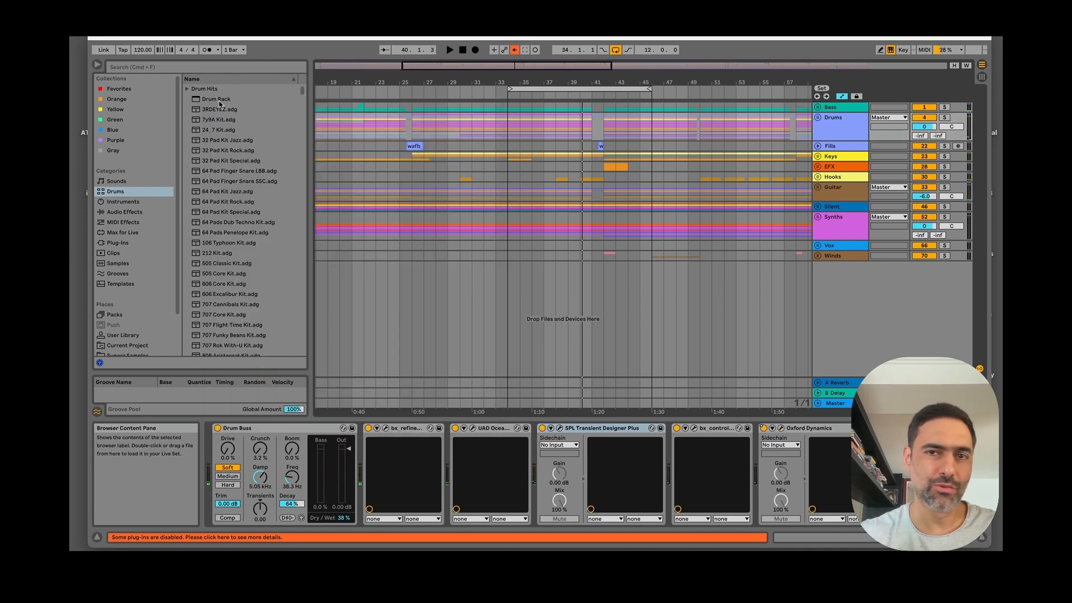